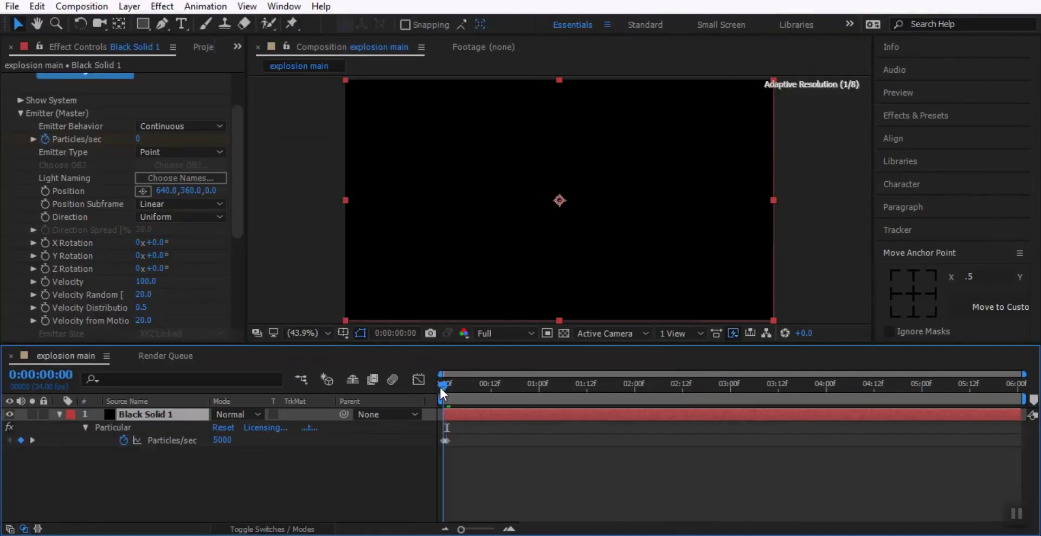
- Keyframe Physics Time Factor at 5, then drop it to 0.2 one frame later
{"action": "left_click", "coordinate": [20, 113]}
{"action": "type", "text": "5"}
{"action": "key", "text": "Return"}
{"action": "left_click", "coordinate": [156, 416]}
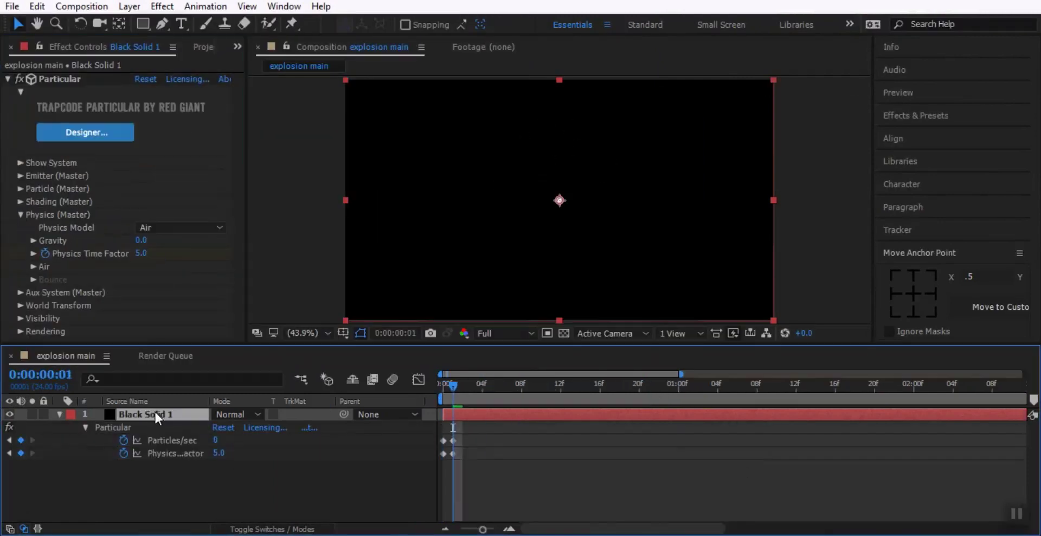
{"action": "left_click", "coordinate": [218, 453]}
{"action": "type", "text": "0.2"}
{"action": "key", "text": "Return"}
{"action": "key", "text": "space"}
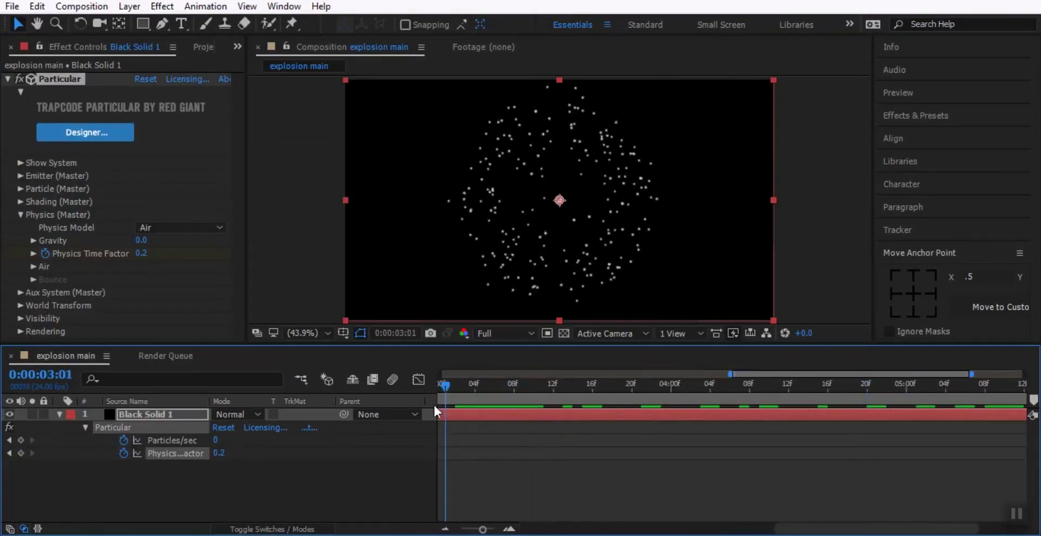
- Review the emitter settings and preview the slowed particle burst
{"action": "left_click", "coordinate": [20, 175]}
{"action": "scroll", "coordinate": [138, 189], "scroll_direction": "down", "scroll_amount": 3}
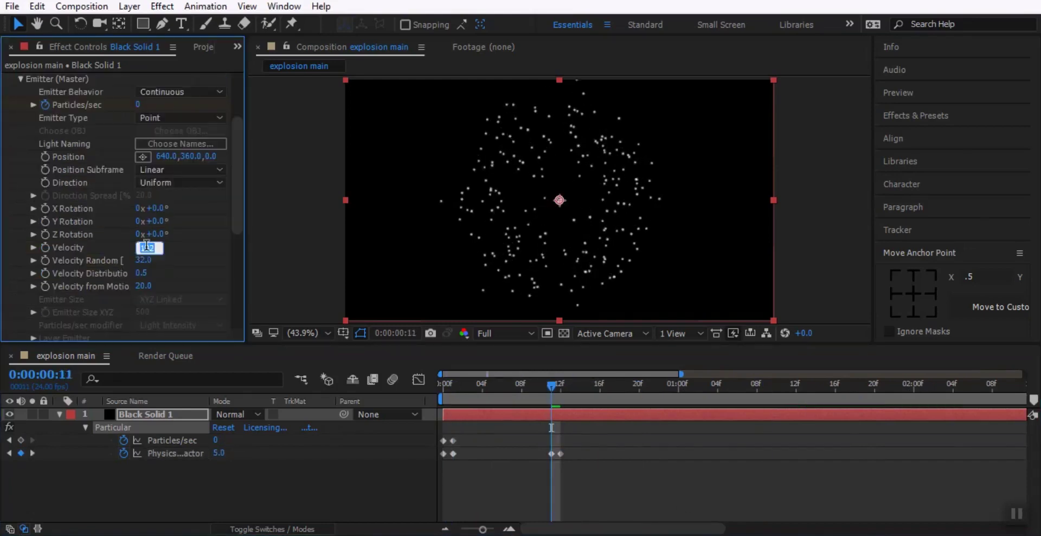
{"action": "left_click", "coordinate": [21, 78]}
{"action": "scroll", "coordinate": [105, 164], "scroll_direction": "down", "scroll_amount": 5}
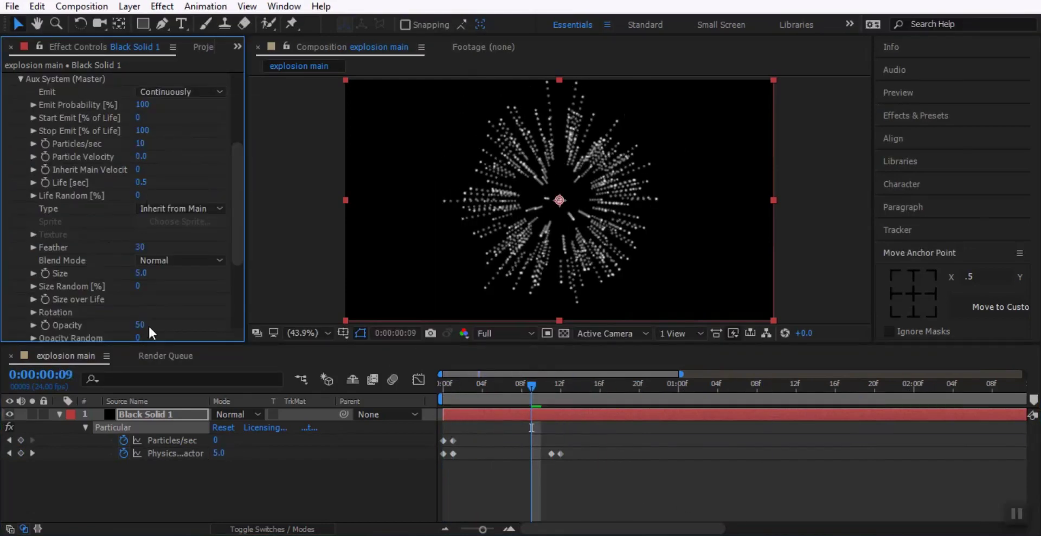
{"action": "key", "text": "space"}
{"action": "scroll", "coordinate": [95, 238], "scroll_direction": "down", "scroll_amount": 2}
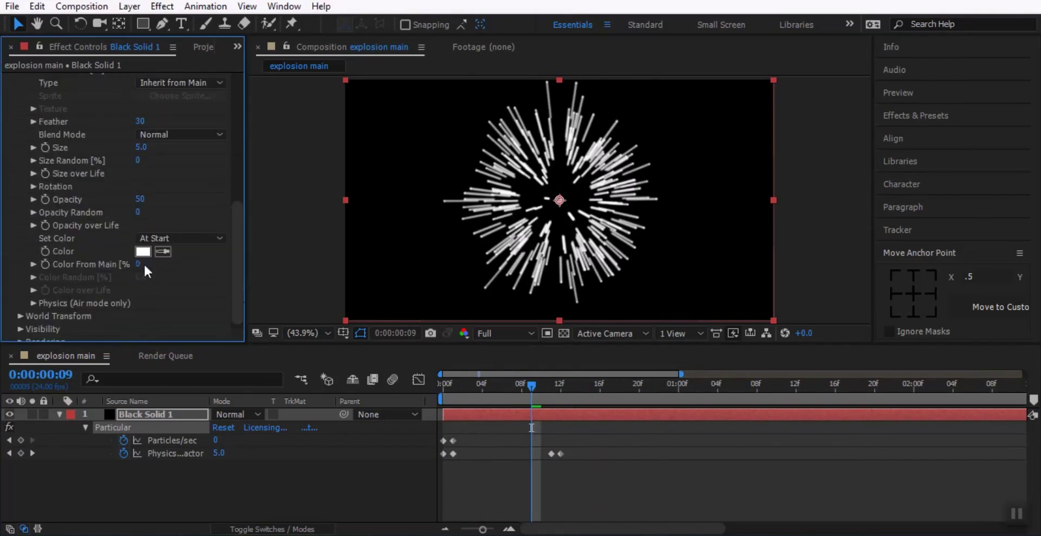
- Reshape the Opacity over Life curve of the particles
{"action": "left_click", "coordinate": [34, 175]}
{"action": "left_click_drag", "start_coordinate": [245, 206], "coordinate": [299, 206]}
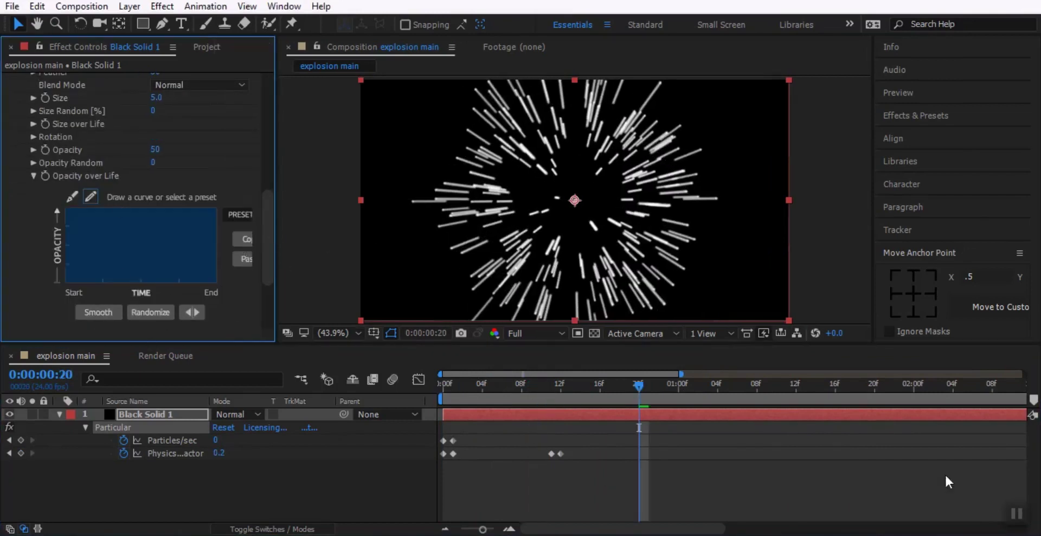
{"action": "left_click", "coordinate": [34, 171]}
{"action": "scroll", "coordinate": [166, 205], "scroll_direction": "up", "scroll_amount": 4}
- Scrub the first frames of the burst and shift the Physics Time Factor keyframes later
{"action": "left_click", "coordinate": [446, 400]}
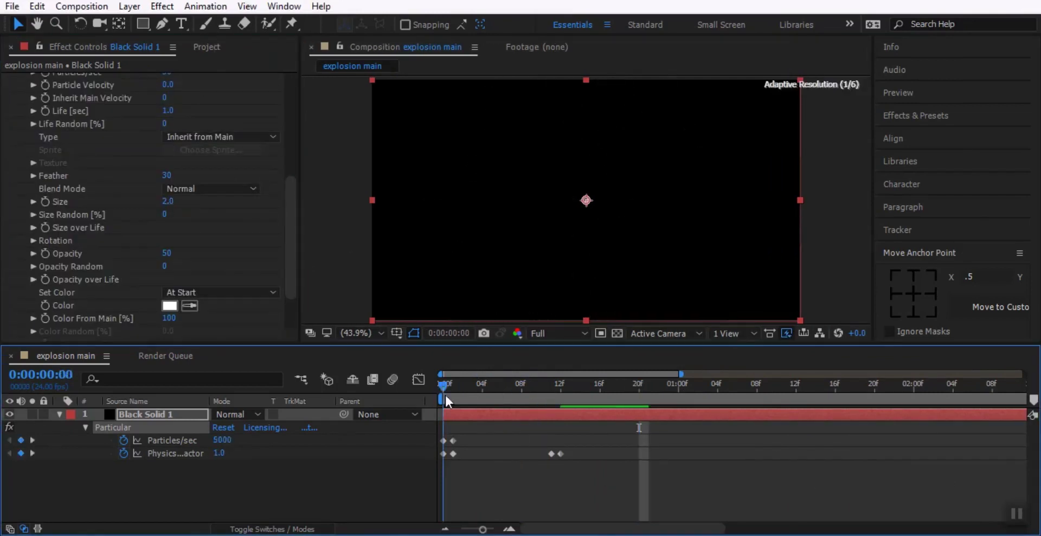
{"action": "left_click_drag", "start_coordinate": [578, 394], "coordinate": [598, 394]}
{"action": "scroll", "coordinate": [103, 283], "scroll_direction": "down", "scroll_amount": 5}
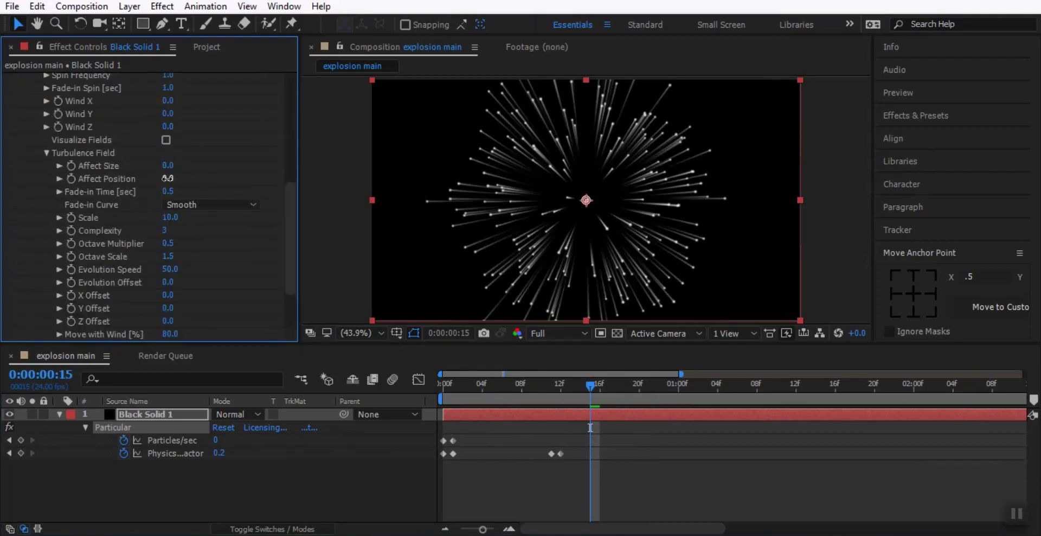
{"action": "scroll", "coordinate": [167, 178], "scroll_direction": "up", "scroll_amount": 12}
{"action": "left_click", "coordinate": [21, 147]}
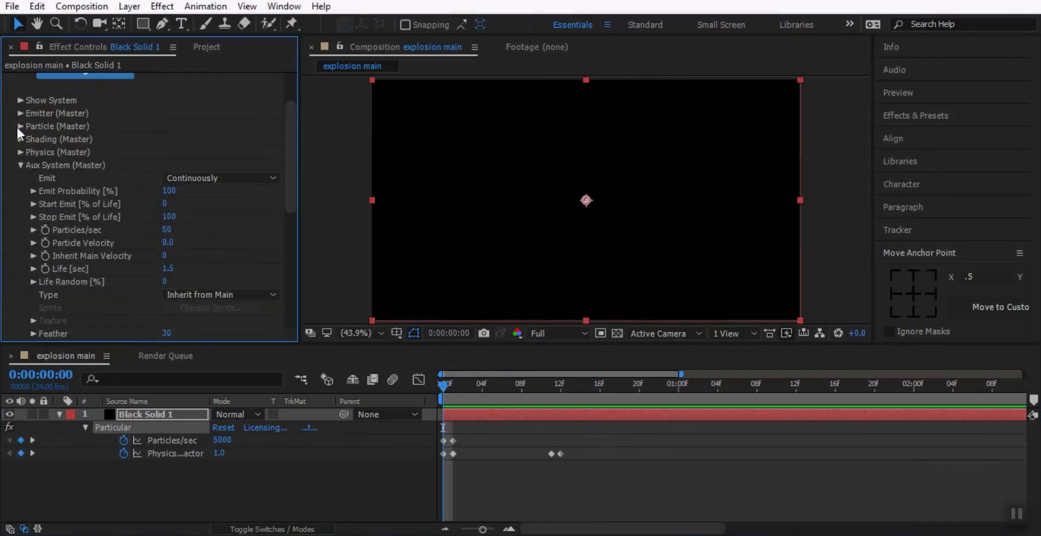
{"action": "left_click_drag", "start_coordinate": [444, 395], "coordinate": [515, 395]}
{"action": "left_click_drag", "start_coordinate": [545, 455], "coordinate": [574, 454]}
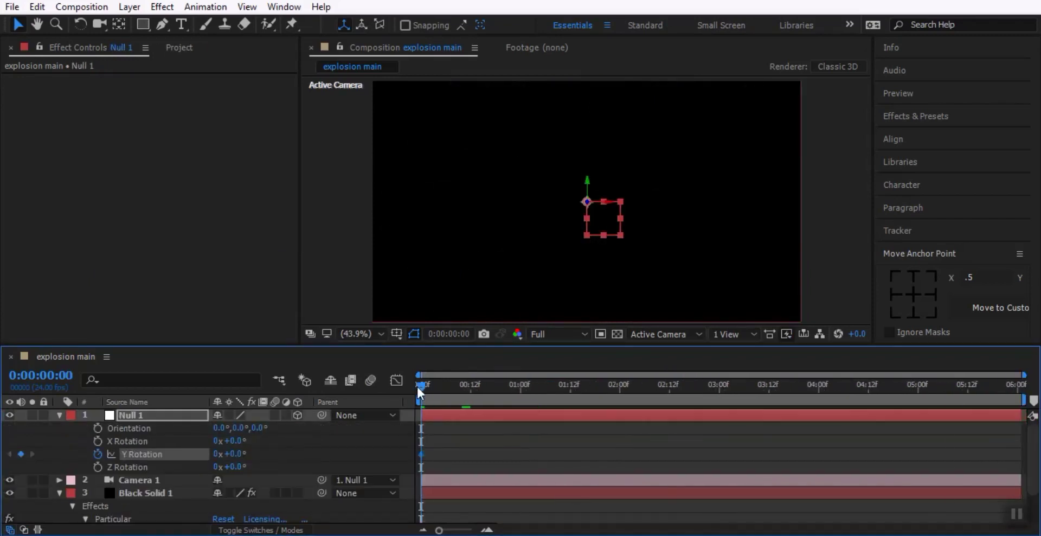
- Set the null's Y Rotation to 125, preview the orbit, and lower Focus Distance to about 800
{"action": "key", "text": "Return"}
{"action": "key", "text": "Home"}
{"action": "key", "text": "space"}
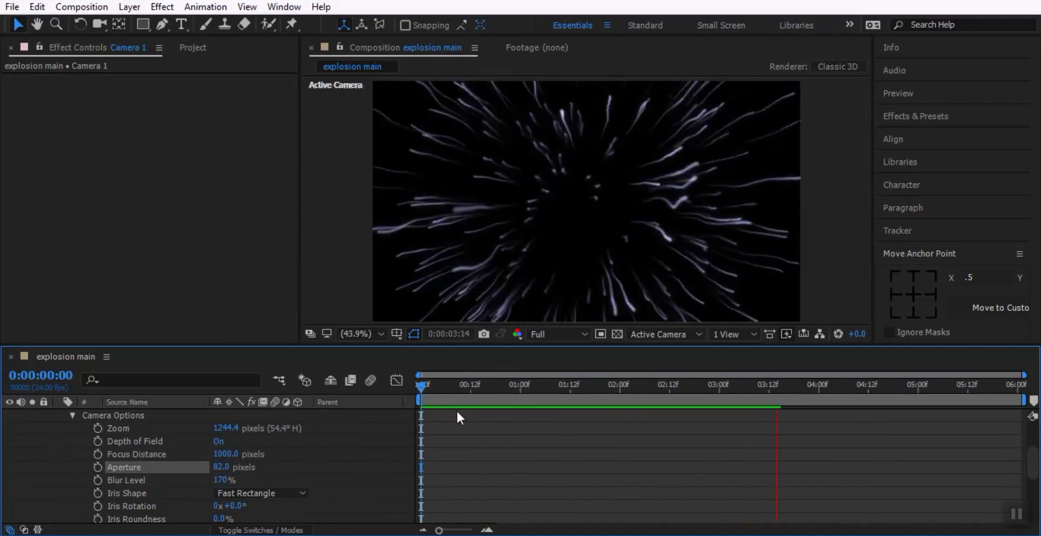
{"action": "left_click_drag", "start_coordinate": [227, 454], "coordinate": [224, 457]}
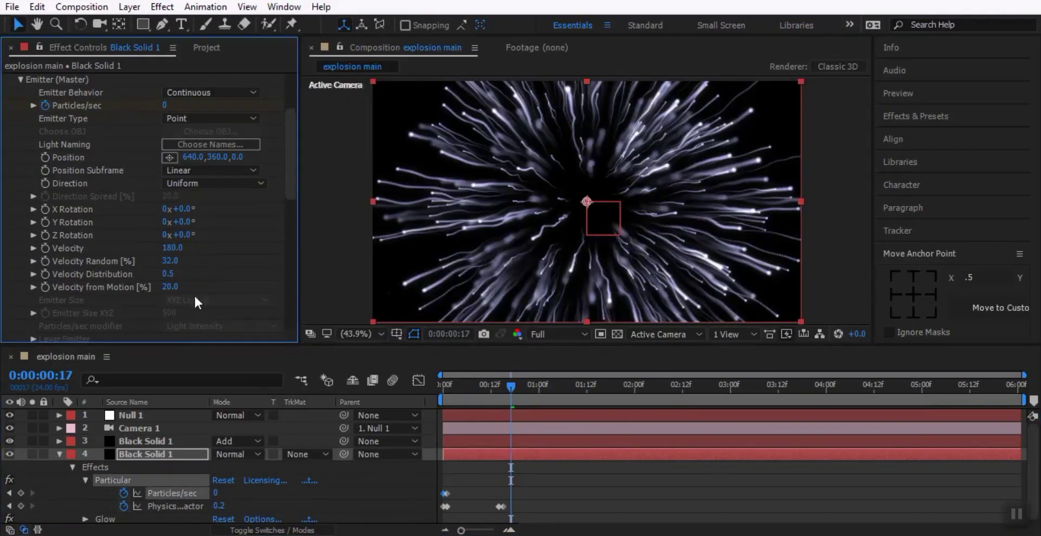
- Duplicate the top particle layer, give the copy a light-blue colour, and create a new solid
{"action": "left_click", "coordinate": [181, 438]}
{"action": "key", "text": "ctrl+d"}
{"action": "scroll", "coordinate": [119, 262], "scroll_direction": "down", "scroll_amount": 10}
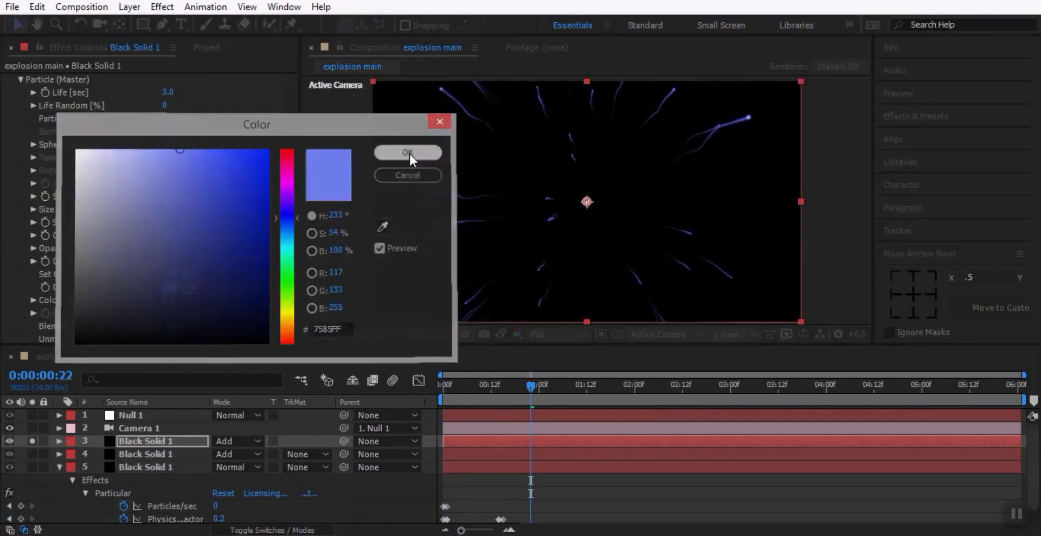
{"action": "left_click", "coordinate": [409, 152]}
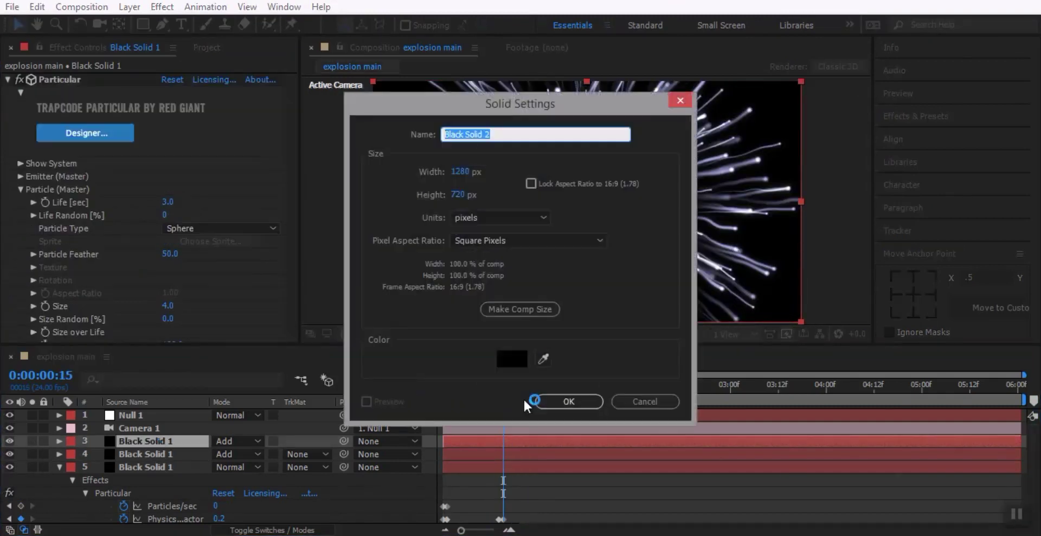
{"action": "left_click", "coordinate": [528, 401]}
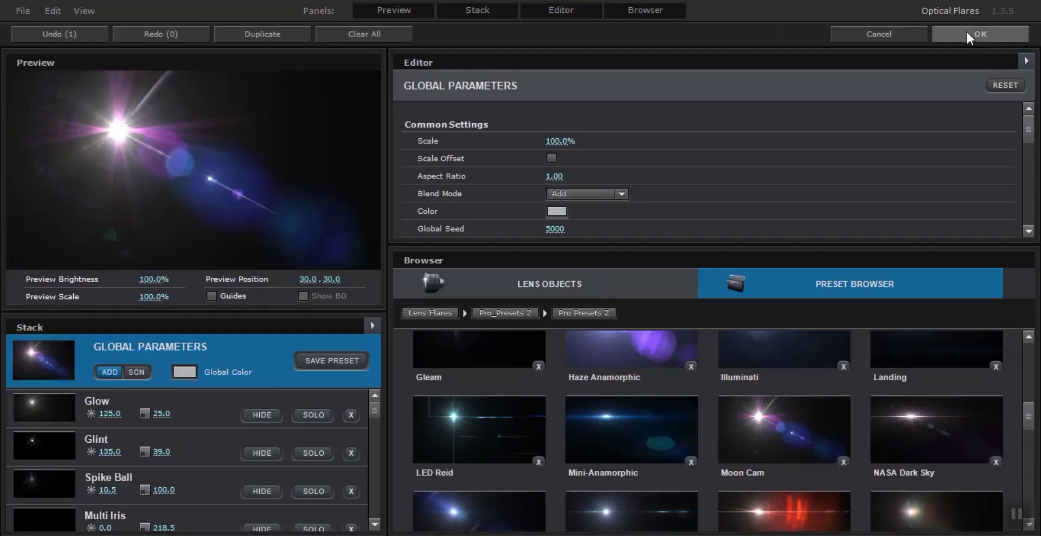
- Apply the Optical Flares design and move to frame 2
{"action": "left_click", "coordinate": [968, 34]}
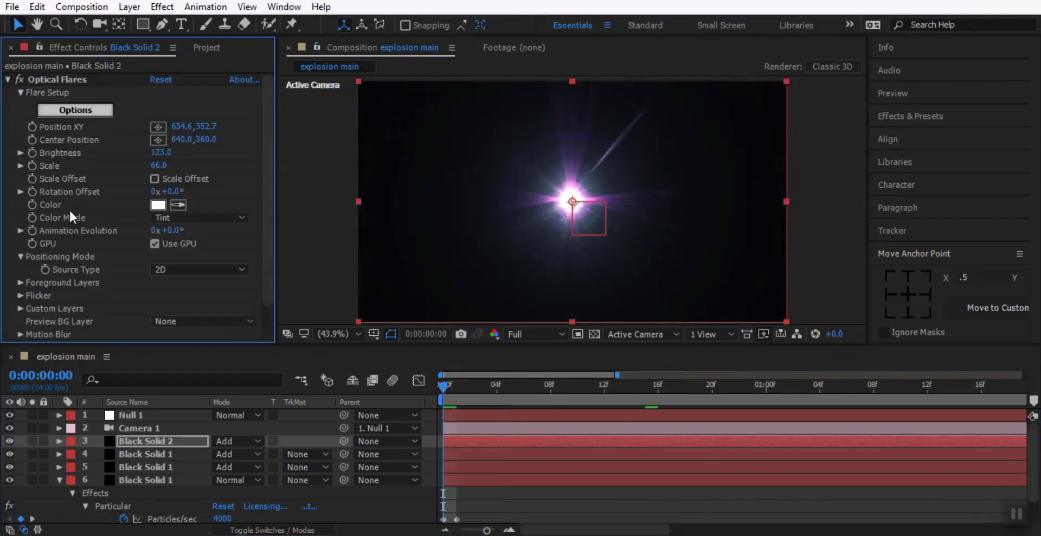
{"action": "left_click", "coordinate": [469, 390]}
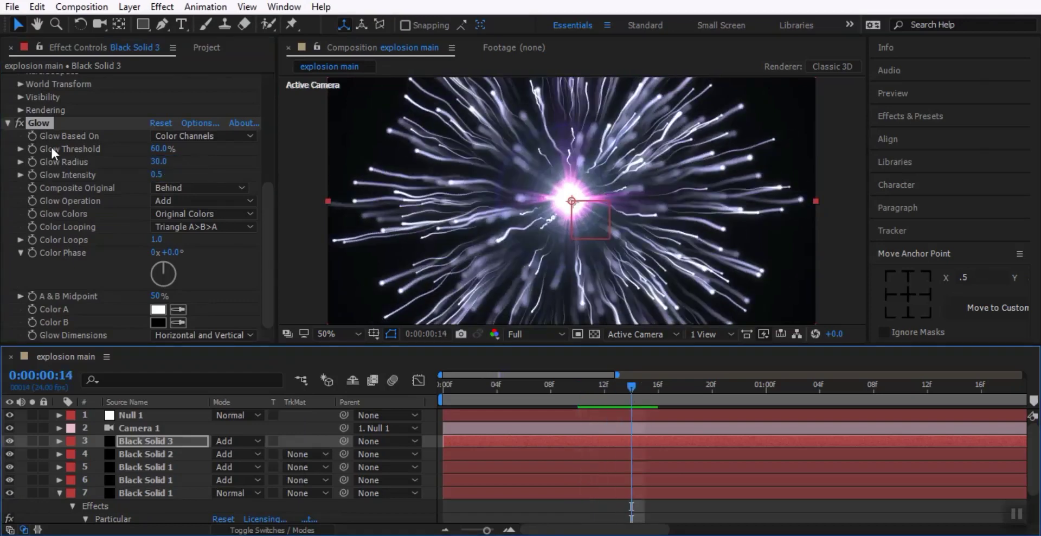
- Collapse Glow, jump to frame 13, and give the flare's Animation Evolution the expression time*100
{"action": "key", "text": "space"}
{"action": "left_click", "coordinate": [7, 122]}
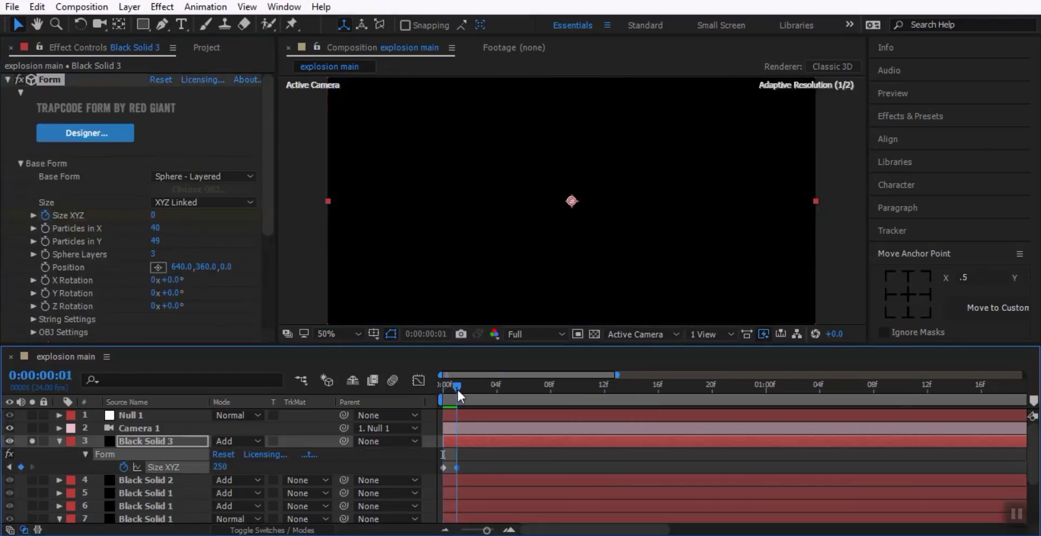
{"action": "left_click", "coordinate": [610, 390]}
{"action": "left_click", "coordinate": [671, 504]}
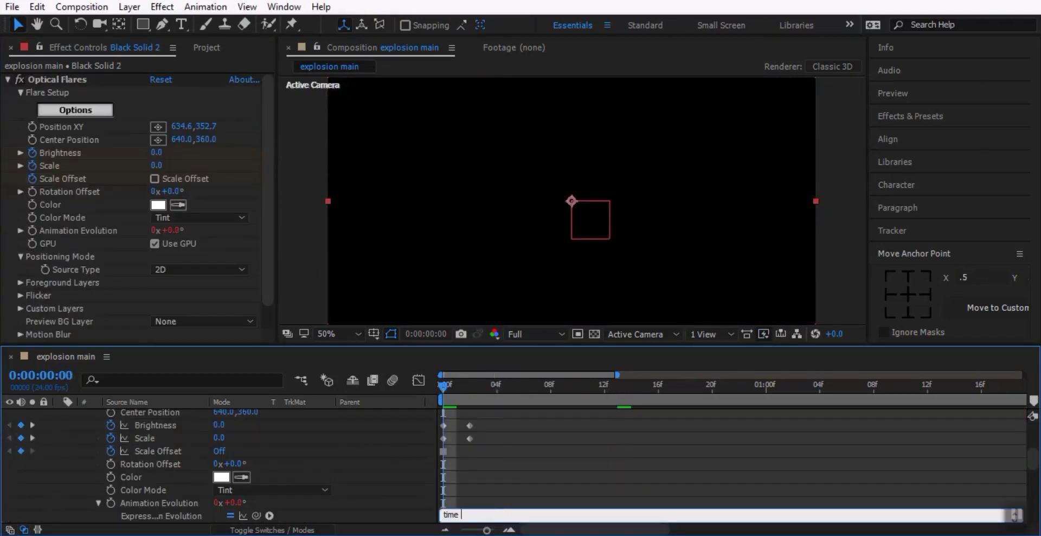
{"action": "type", "text": "*100"}
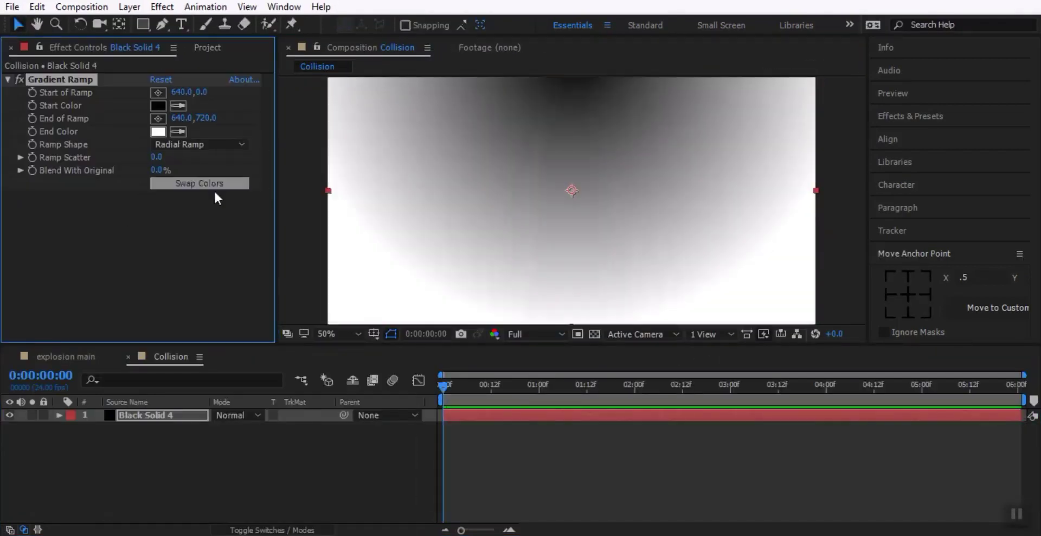
- Start the Gradient Ramp at the frame centre and push its end far below the frame
{"action": "key", "text": "comma"}
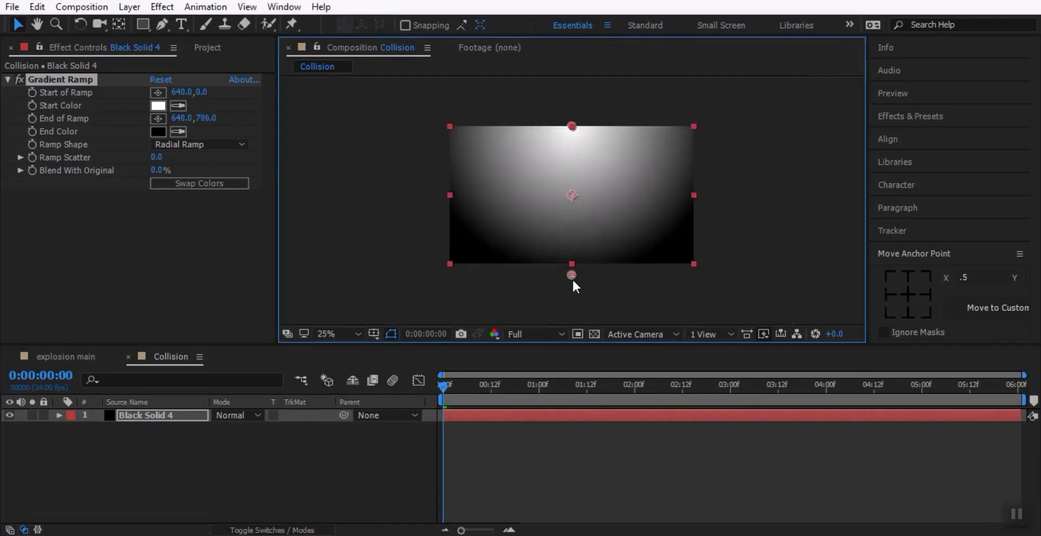
{"action": "left_click_drag", "start_coordinate": [571, 126], "coordinate": [572, 195]}
{"action": "left_click_drag", "start_coordinate": [573, 266], "coordinate": [603, 335]}
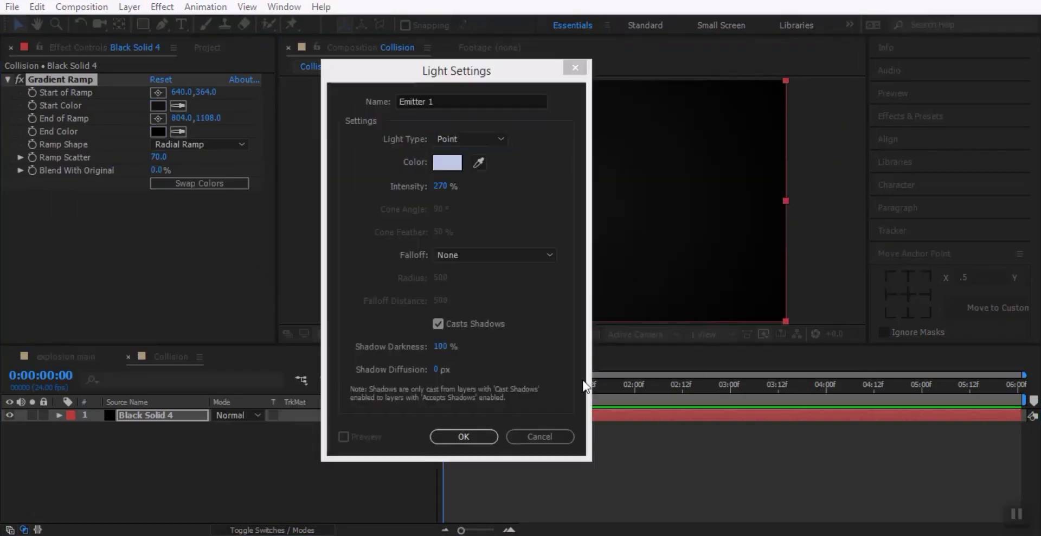
- Duplicate the light emitter and move the emitter Position keyframes to 01:12
{"action": "key", "text": "p"}
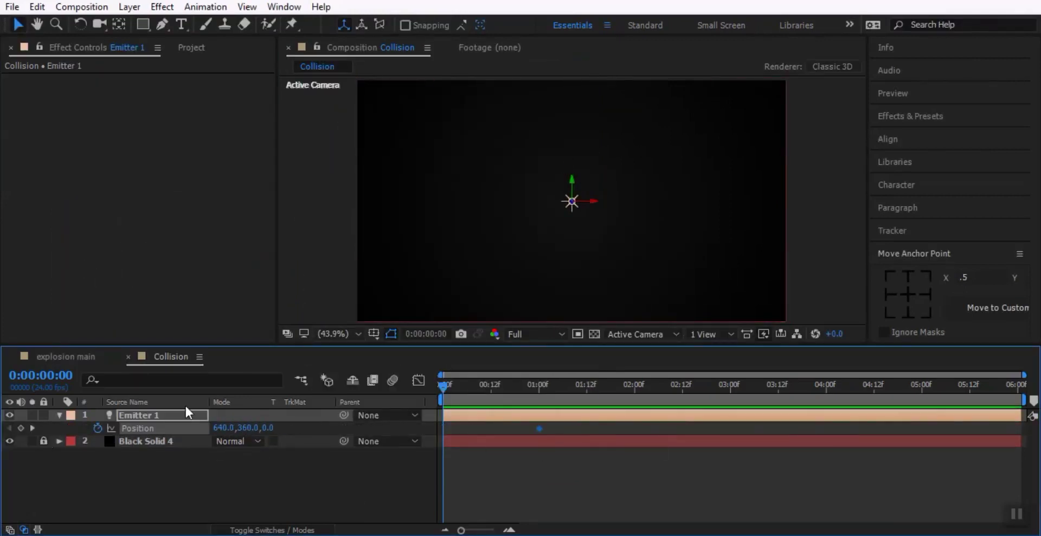
{"action": "key", "text": "ctrl+d"}
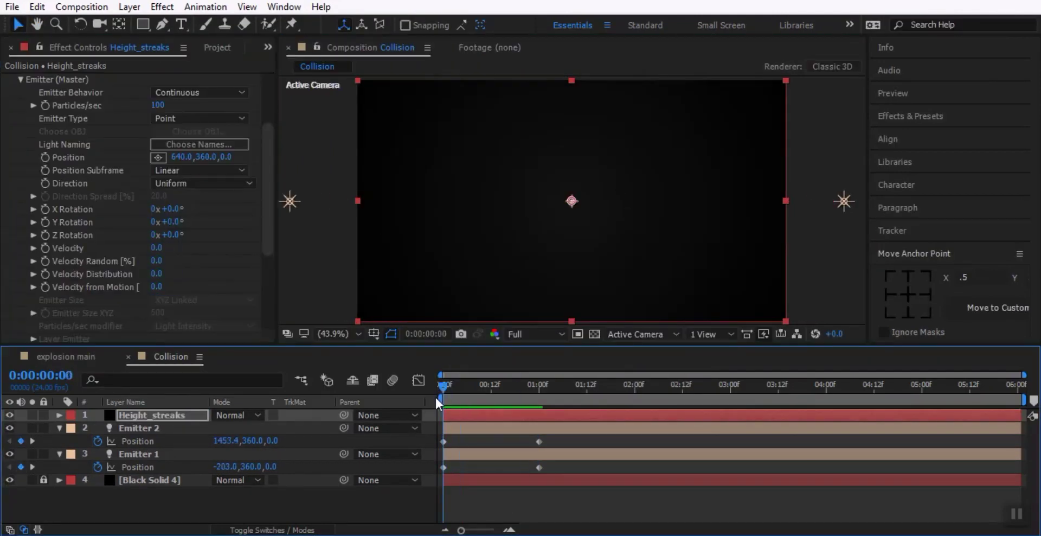
{"action": "scroll", "coordinate": [34, 213], "scroll_direction": "down", "scroll_amount": 4}
{"action": "left_click", "coordinate": [33, 211]}
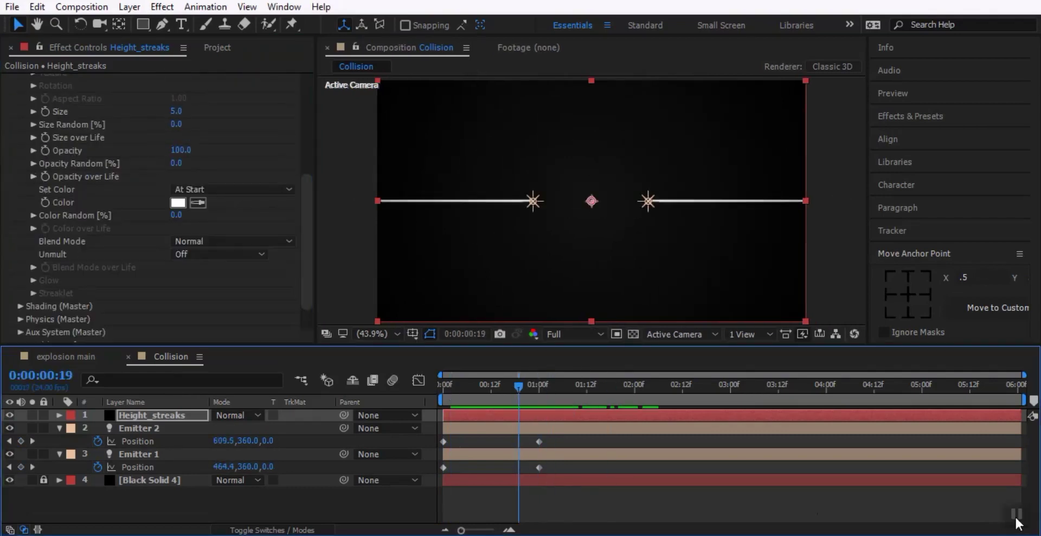
{"action": "scroll", "coordinate": [178, 128], "scroll_direction": "up", "scroll_amount": 4}
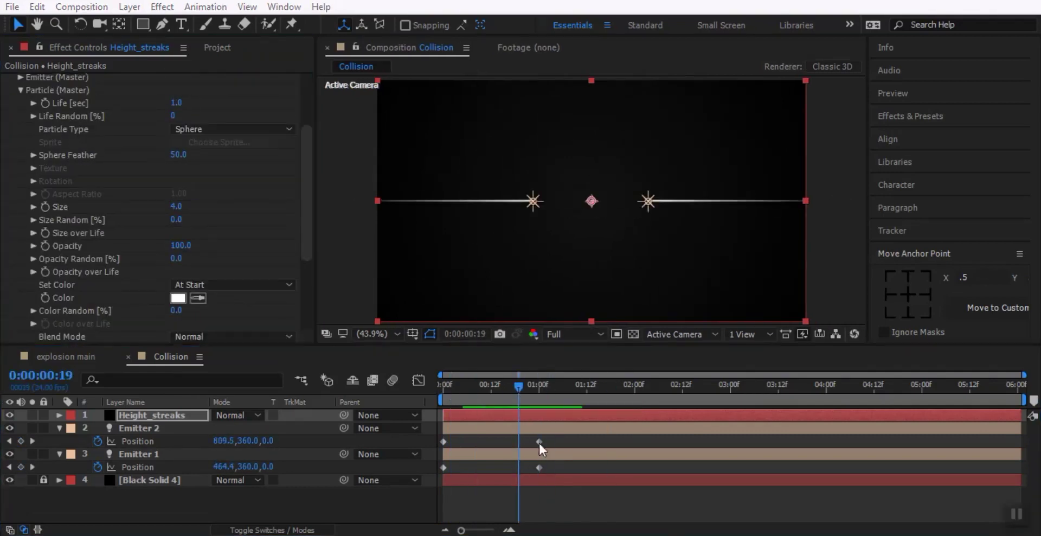
{"action": "scroll", "coordinate": [54, 263], "scroll_direction": "down", "scroll_amount": 10}
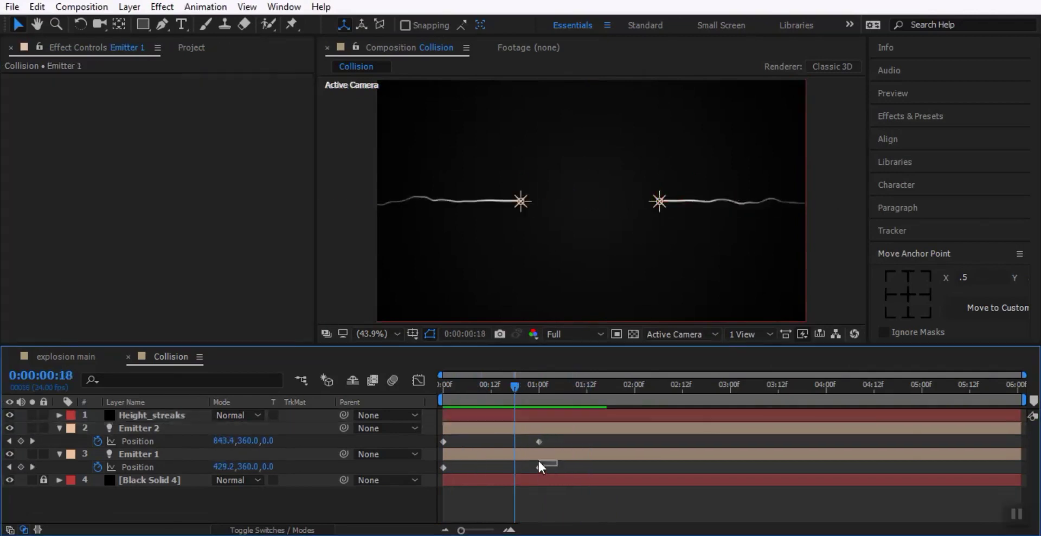
{"action": "left_click_drag", "start_coordinate": [539, 467], "coordinate": [591, 467]}
- Give Height_streaks a new particle colour, checking the streaks at 00:14
{"action": "left_click", "coordinate": [459, 385]}
{"action": "left_click", "coordinate": [154, 414]}
{"action": "scroll", "coordinate": [149, 125], "scroll_direction": "up", "scroll_amount": 10}
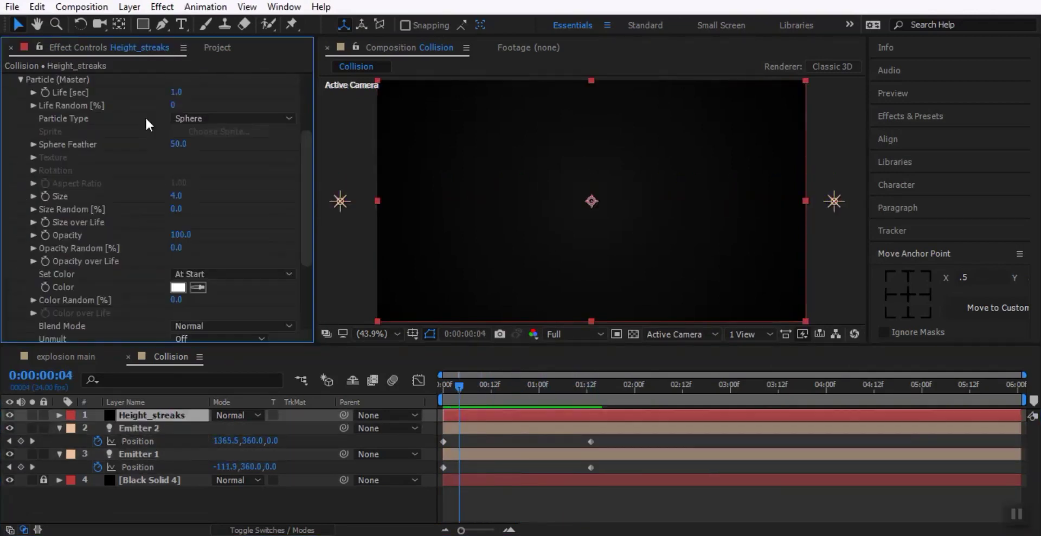
{"action": "left_click", "coordinate": [498, 385]}
{"action": "scroll", "coordinate": [304, 294], "scroll_direction": "down", "scroll_amount": 1}
{"action": "left_click", "coordinate": [178, 268]}
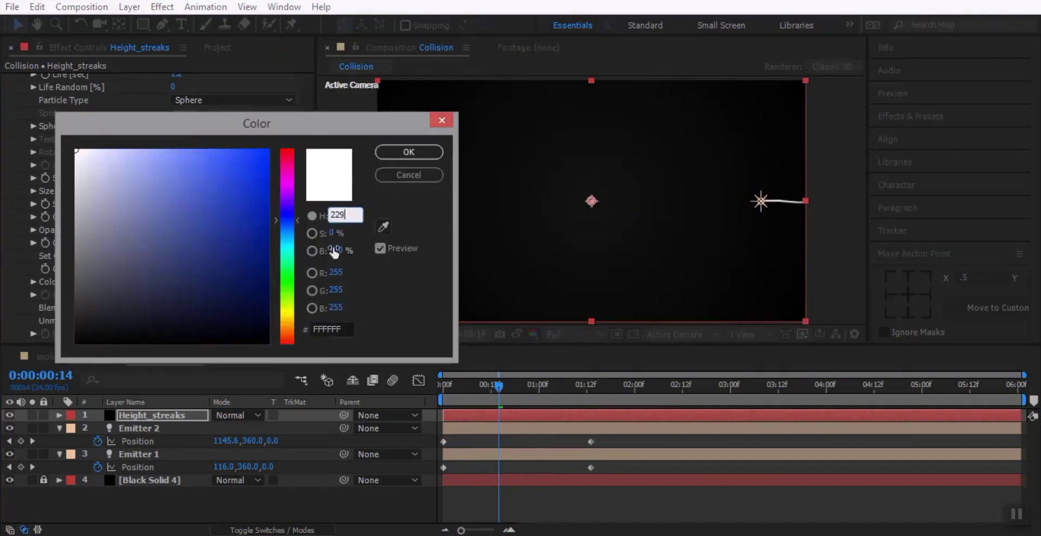
{"action": "left_click", "coordinate": [398, 153]}
- Reduce the Aux System particle size to 2.0 and check its size-over-life curve
{"action": "scroll", "coordinate": [27, 262], "scroll_direction": "up", "scroll_amount": 10}
{"action": "left_click", "coordinate": [26, 262]}
{"action": "left_click", "coordinate": [591, 386]}
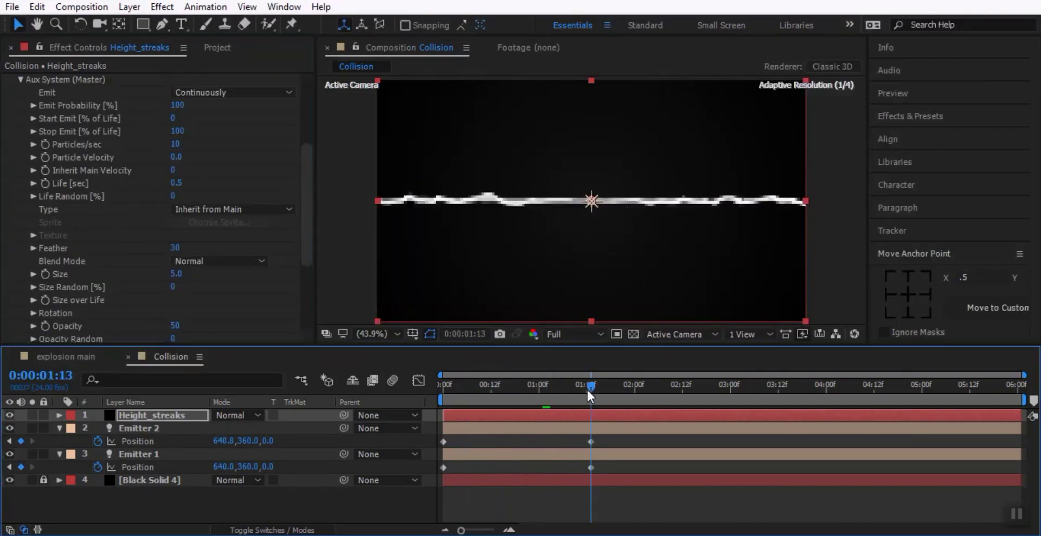
{"action": "scroll", "coordinate": [99, 249], "scroll_direction": "down", "scroll_amount": 2}
{"action": "key", "text": "Page_Up"}
{"action": "left_click_drag", "start_coordinate": [176, 249], "coordinate": [157, 249]}
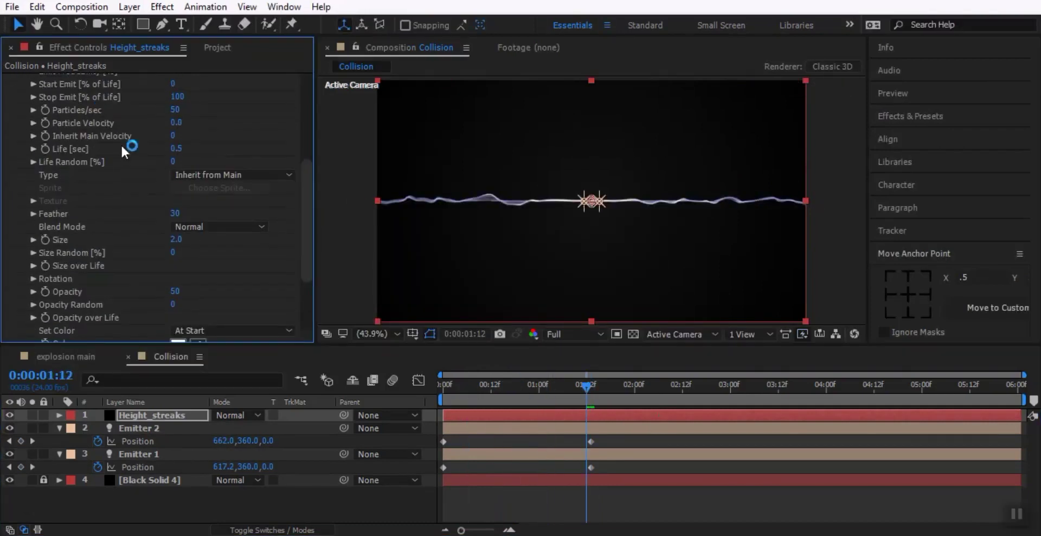
{"action": "left_click", "coordinate": [34, 263]}
{"action": "left_click", "coordinate": [34, 176]}
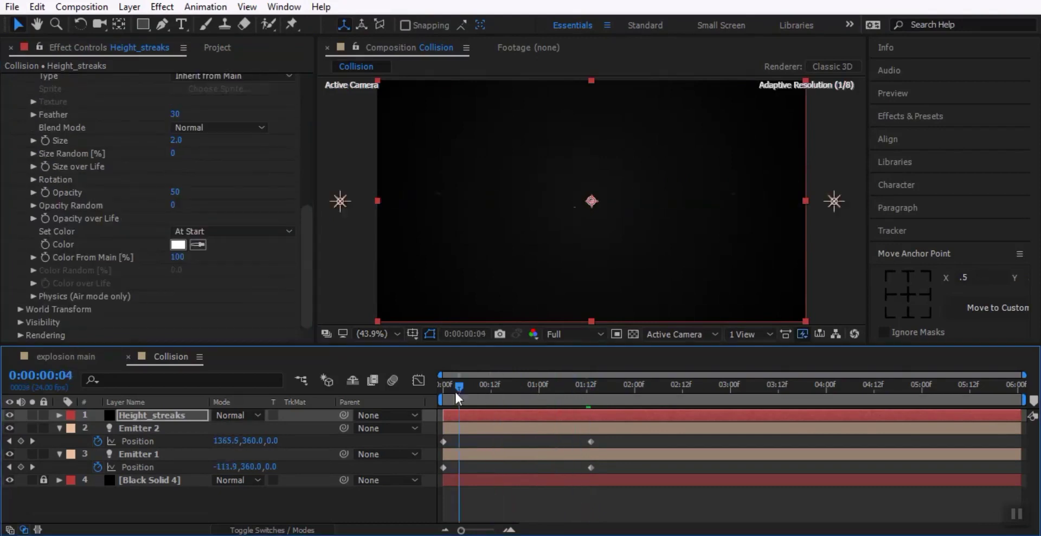
- Adjust the Aux System Air physics and preview the streaks meeting at the keyframe
{"action": "left_click", "coordinate": [34, 296]}
{"action": "scroll", "coordinate": [120, 303], "scroll_direction": "down", "scroll_amount": 2}
{"action": "left_click", "coordinate": [431, 394]}
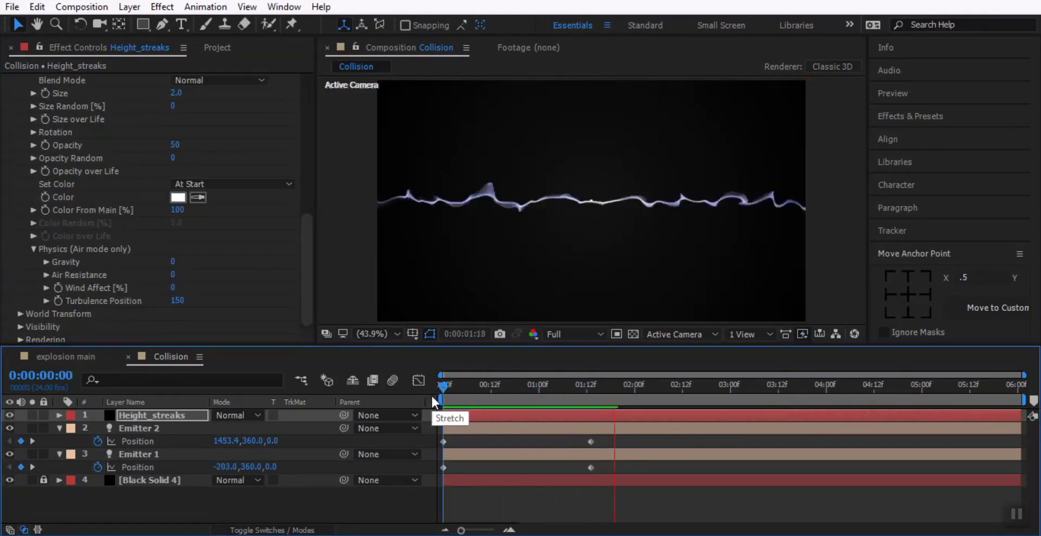
{"action": "mouse_move", "coordinate": [307, 260]}
{"action": "left_mouse_down"}
{"action": "mouse_move", "coordinate": [304, 120]}
{"action": "mouse_move", "coordinate": [304, 147]}
{"action": "left_mouse_up"}
{"action": "left_click", "coordinate": [440, 386]}
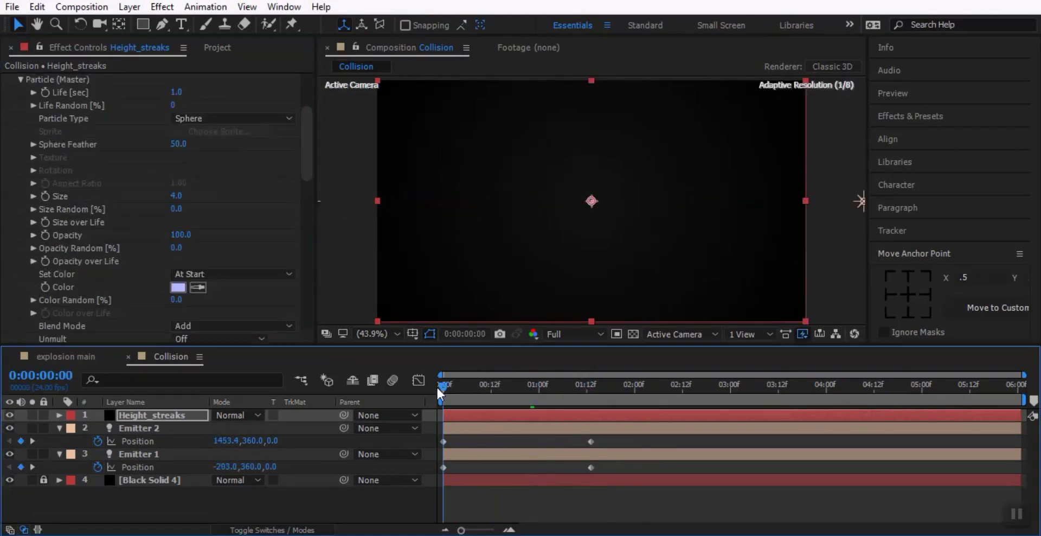
{"action": "key", "text": "k"}
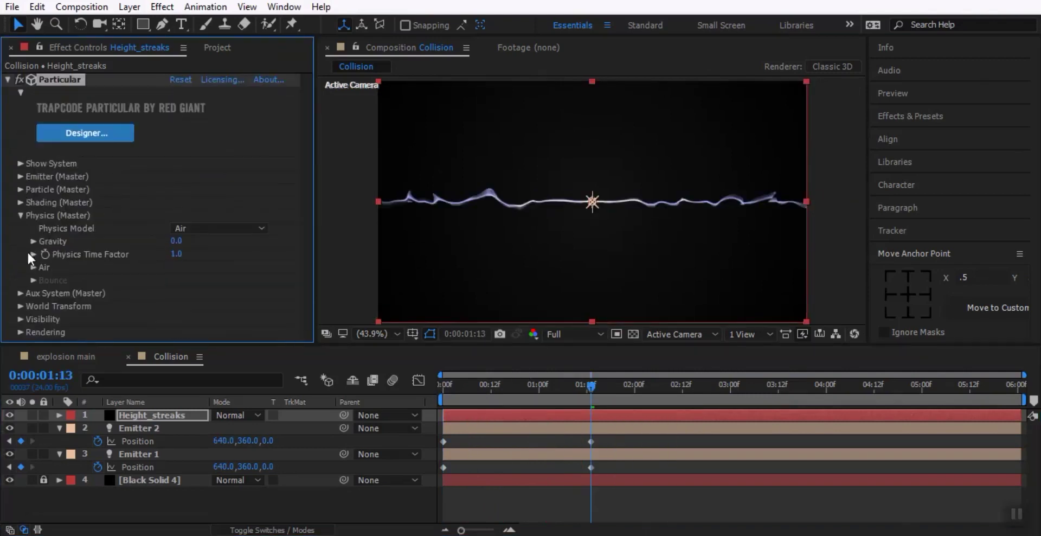
{"action": "scroll", "coordinate": [257, 226], "scroll_direction": "down", "scroll_amount": 5}
{"action": "scroll", "coordinate": [258, 229], "scroll_direction": "up", "scroll_amount": 2}
- Tweak the Turbulence Field settings, preview from the start, and edit Particles/sec
{"action": "left_click", "coordinate": [47, 291]}
{"action": "scroll", "coordinate": [209, 204], "scroll_direction": "down", "scroll_amount": 8}
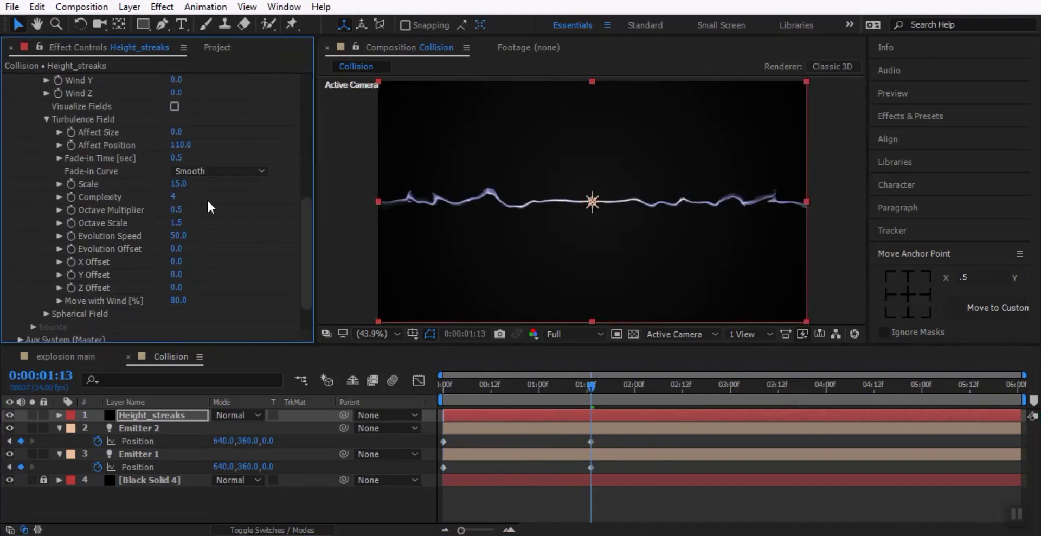
{"action": "key", "text": "Home"}
{"action": "key", "text": "space"}
{"action": "left_click", "coordinate": [17, 249]}
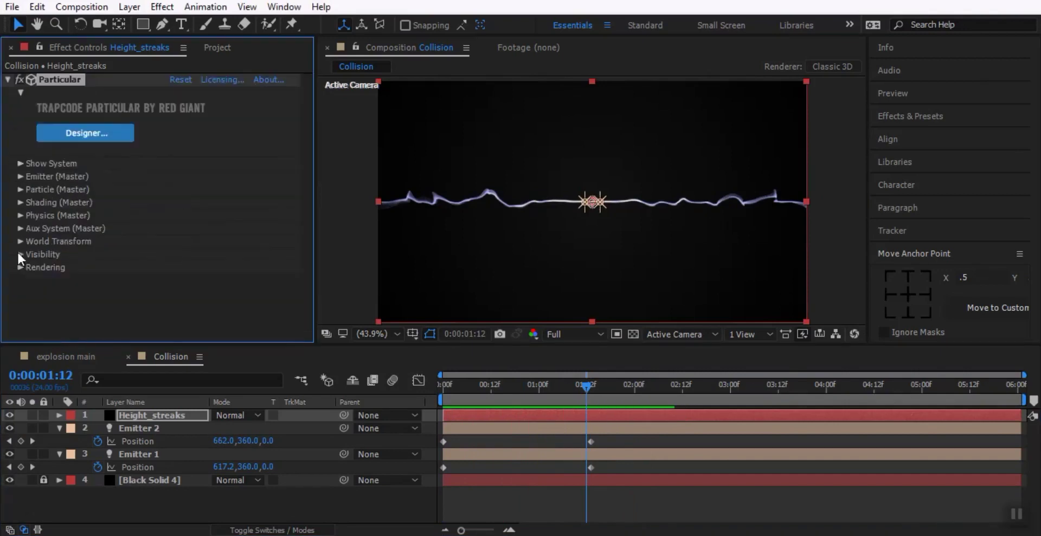
{"action": "left_click", "coordinate": [20, 174]}
{"action": "left_click", "coordinate": [182, 140]}
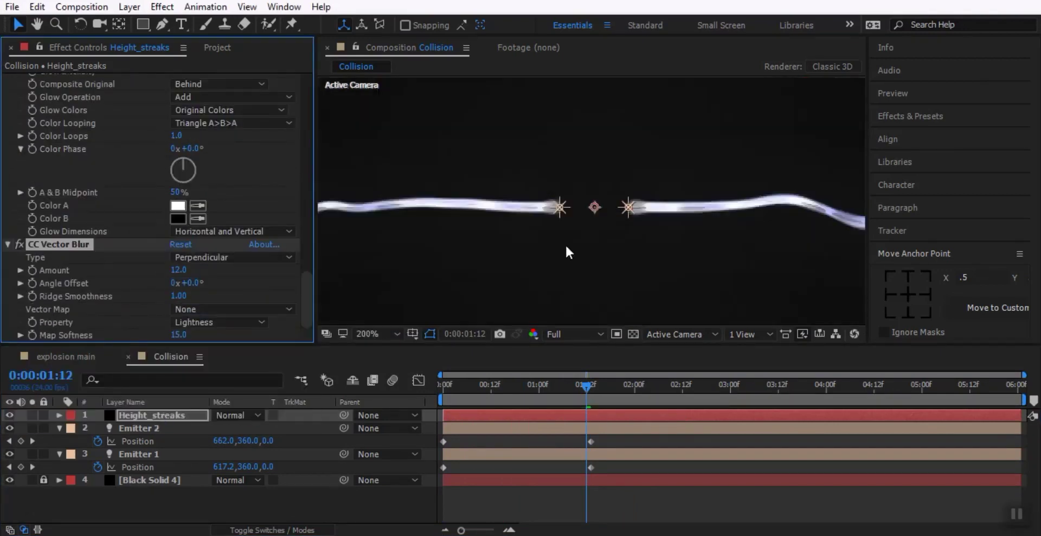
- Scroll through the streak layers' Turbulence Field and Aux settings
{"action": "scroll", "coordinate": [89, 197], "scroll_direction": "down", "scroll_amount": 10}
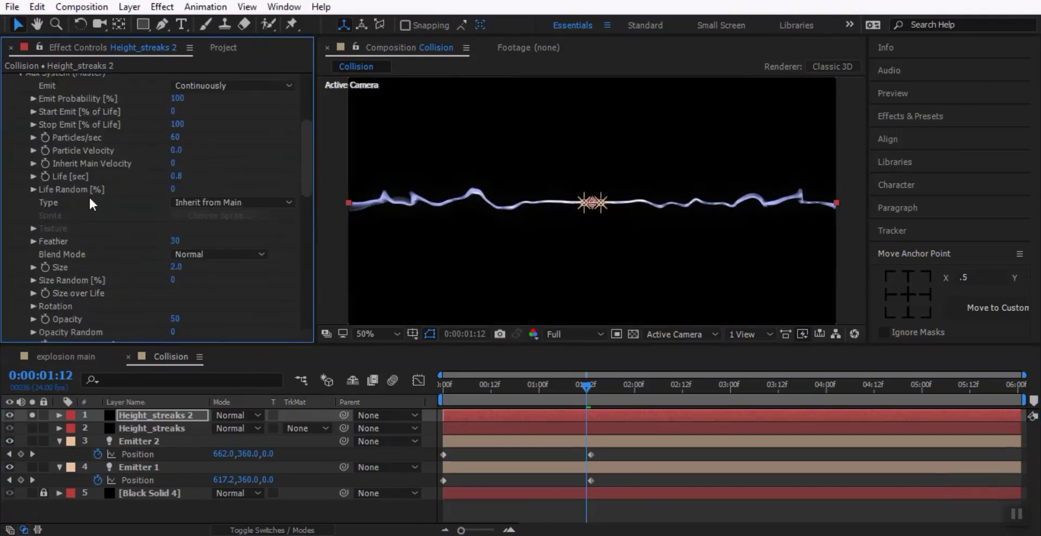
{"action": "scroll", "coordinate": [143, 215], "scroll_direction": "down", "scroll_amount": 10}
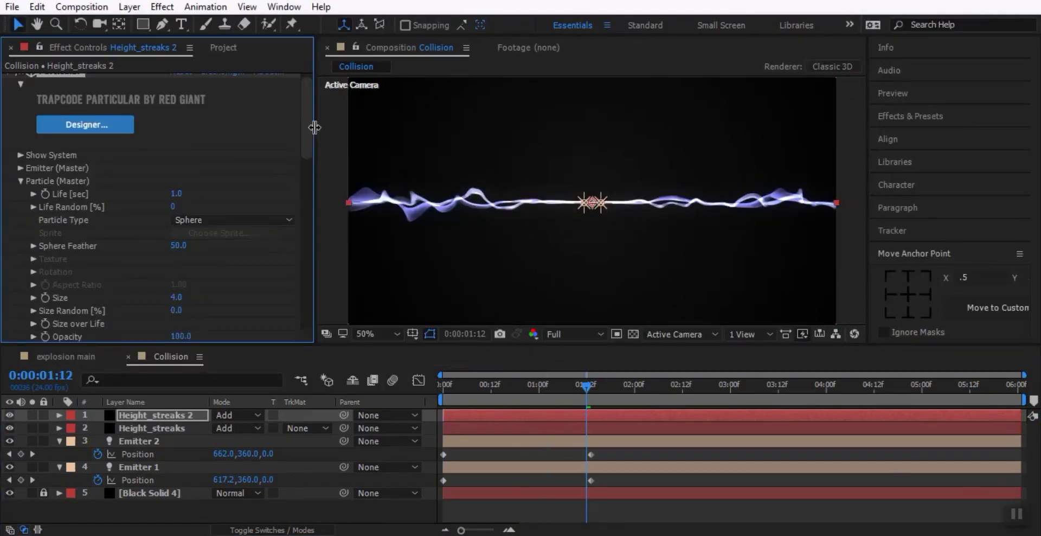
{"action": "scroll", "coordinate": [169, 191], "scroll_direction": "down", "scroll_amount": 10}
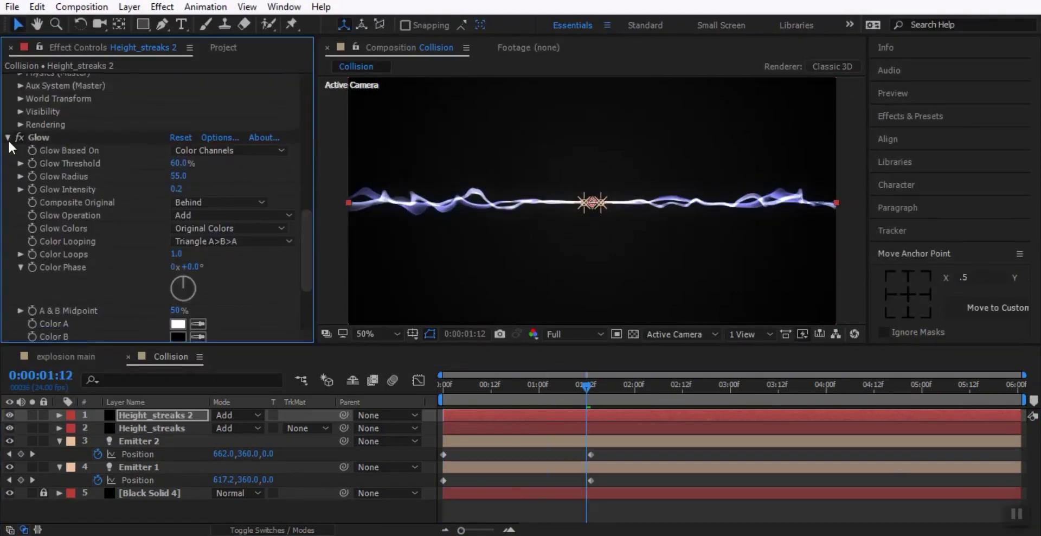
{"action": "scroll", "coordinate": [170, 191], "scroll_direction": "down", "scroll_amount": 5}
{"action": "scroll", "coordinate": [313, 270], "scroll_direction": "down", "scroll_amount": 10}
{"action": "scroll", "coordinate": [272, 229], "scroll_direction": "down", "scroll_amount": 10}
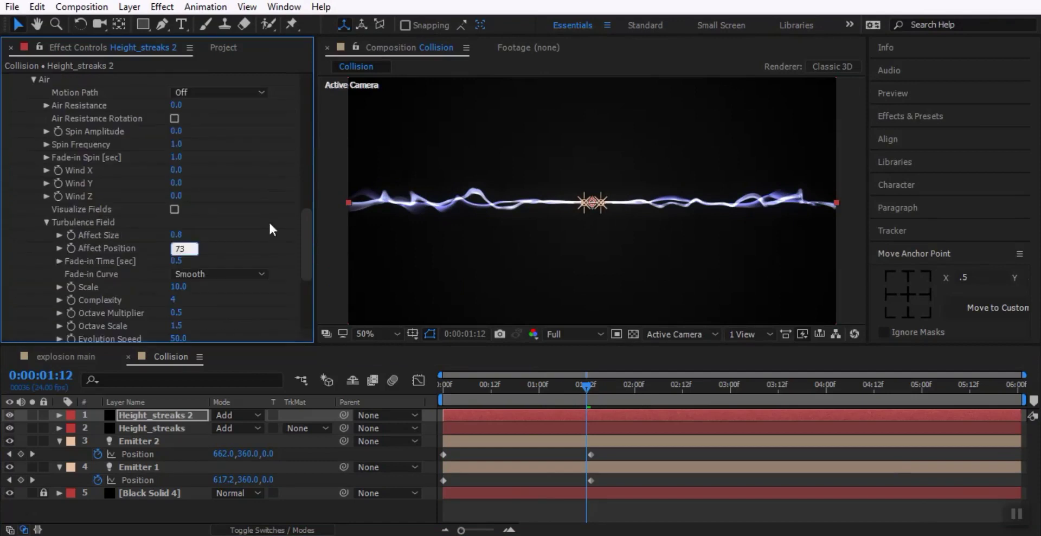
{"action": "scroll", "coordinate": [31, 286], "scroll_direction": "down", "scroll_amount": 10}
- Create a black solid with Trapcode Form whose Position is linked to Emitter 1's Position
{"action": "key", "text": "ctrl+y"}
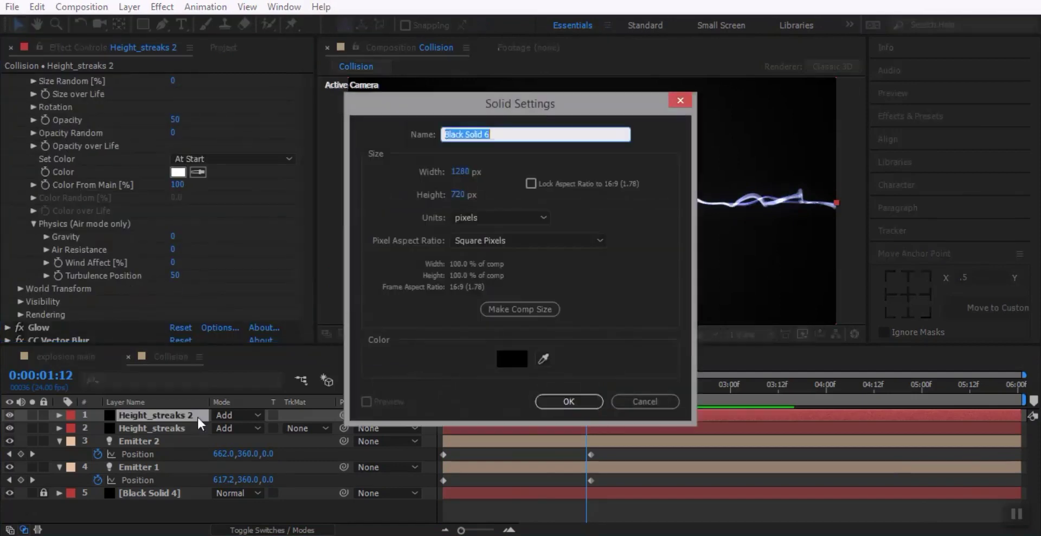
{"action": "key", "text": "Return"}
{"action": "key", "text": "ctrl+alt+shift+e"}
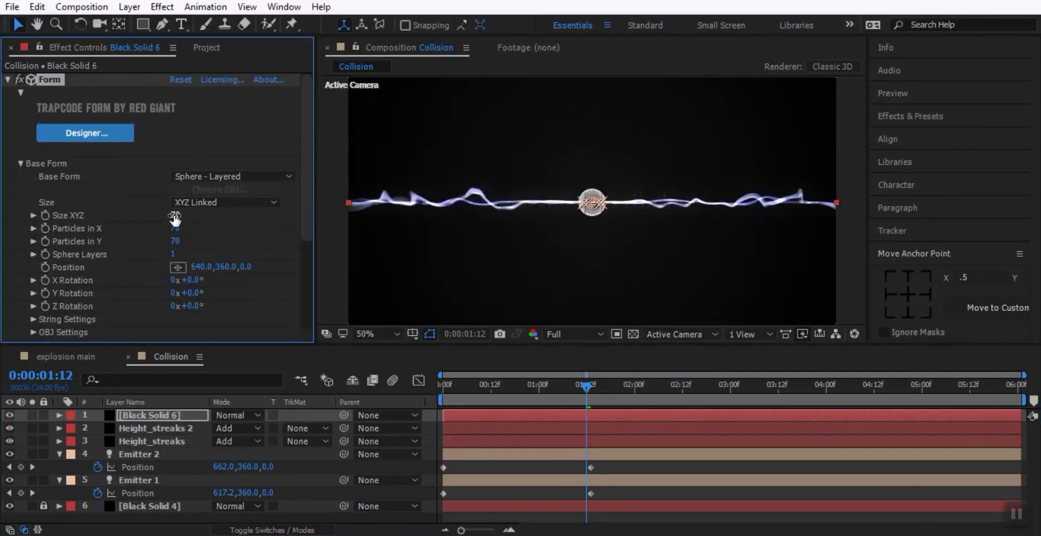
{"action": "left_click", "coordinate": [45, 267], "text": "alt"}
{"action": "left_click_drag", "start_coordinate": [216, 389], "coordinate": [180, 448]}
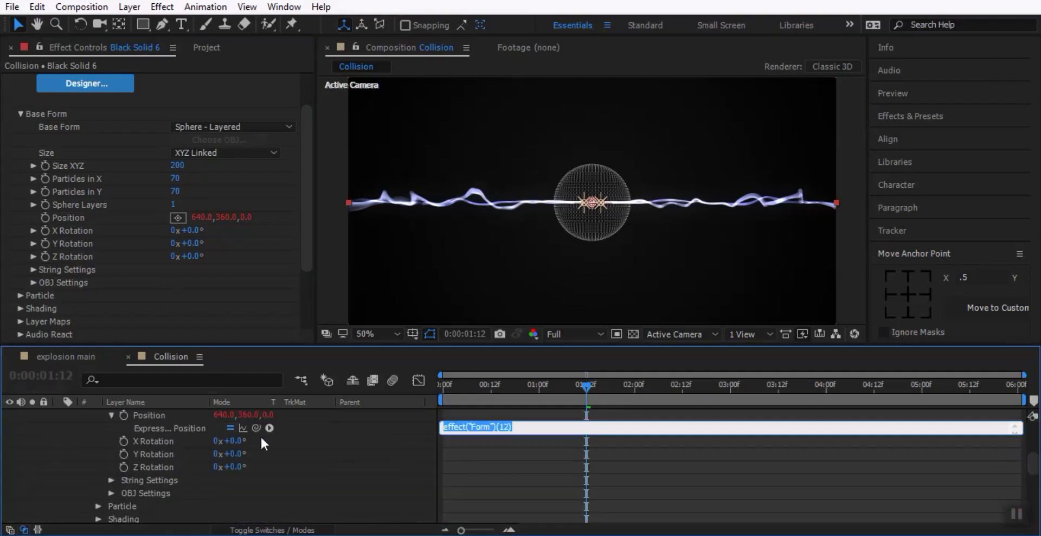
{"action": "left_click", "coordinate": [157, 507]}
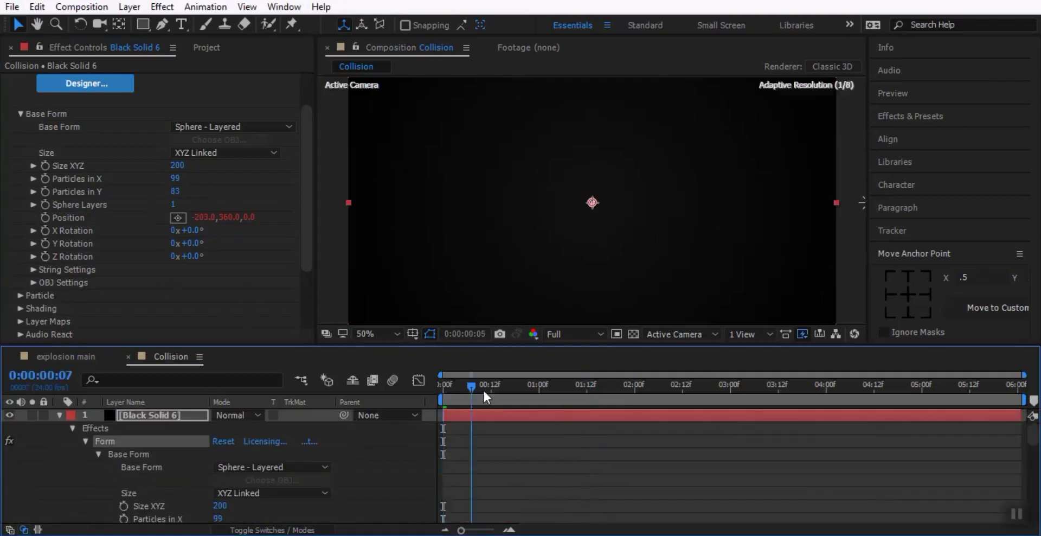
- Make the fractal strength vary along X, set the Form particle colour, and add Glow
{"action": "left_click", "coordinate": [21, 177]}
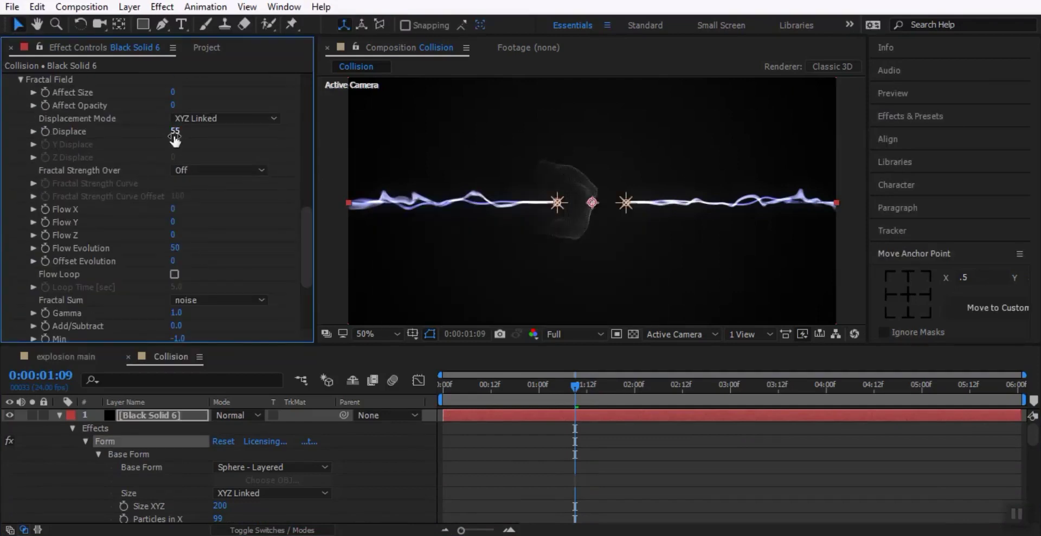
{"action": "left_click", "coordinate": [32, 175]}
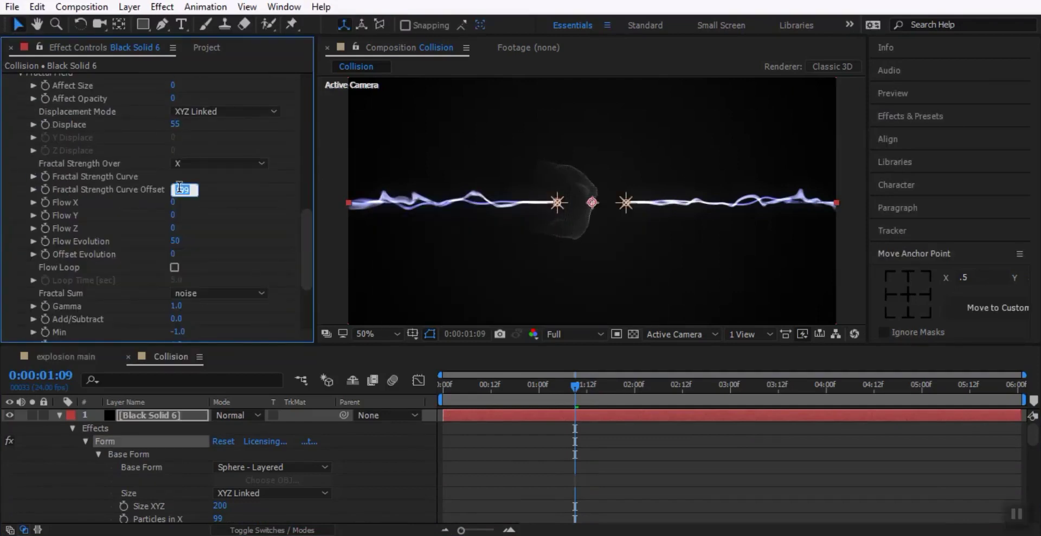
{"action": "scroll", "coordinate": [162, 244], "scroll_direction": "up", "scroll_amount": 3}
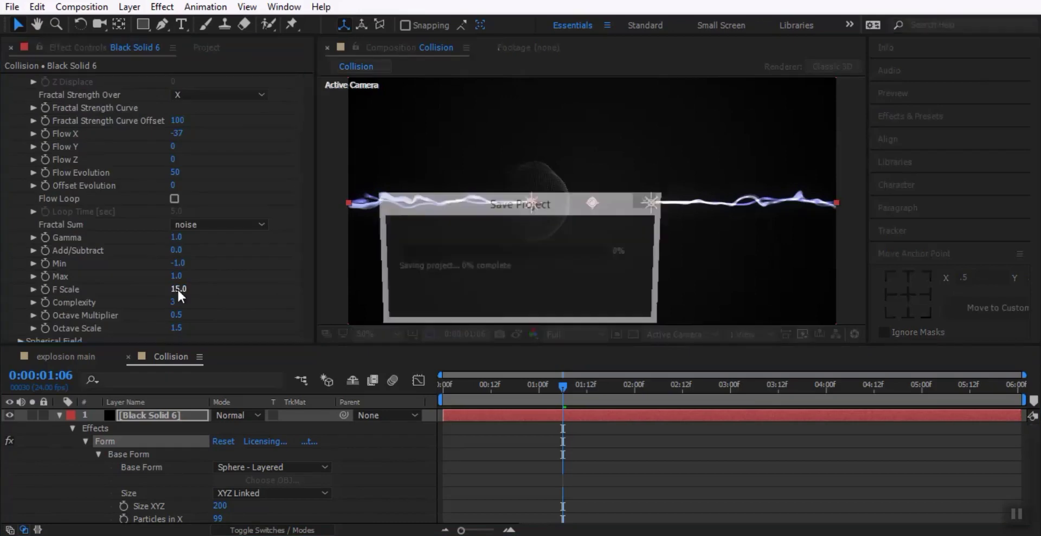
{"action": "scroll", "coordinate": [130, 228], "scroll_direction": "up", "scroll_amount": 10}
{"action": "scroll", "coordinate": [281, 195], "scroll_direction": "down", "scroll_amount": 10}
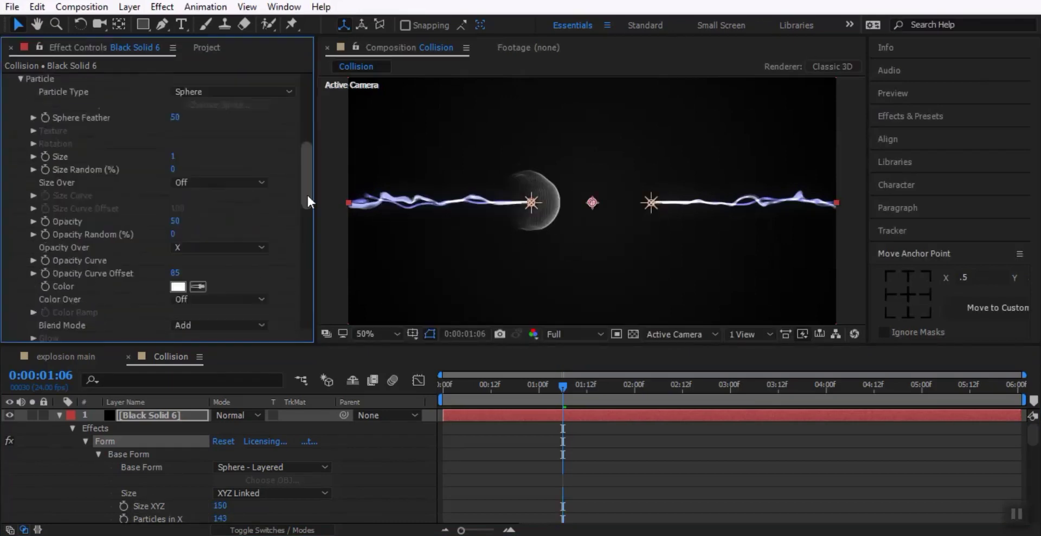
{"action": "left_click", "coordinate": [177, 238]}
{"action": "key", "text": "Return"}
{"action": "key", "text": "ctrl+alt+shift+e"}
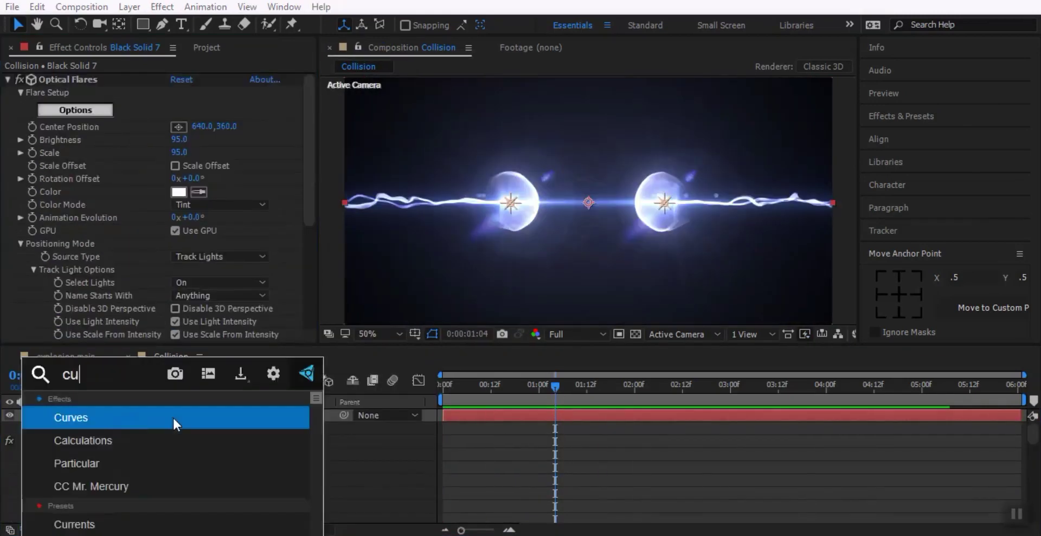
- Darken the flare layer with a lowered Curves and place explosion main in Collision at 1:12
{"action": "left_click", "coordinate": [174, 420]}
{"action": "left_click_drag", "start_coordinate": [103, 258], "coordinate": [90, 301]}
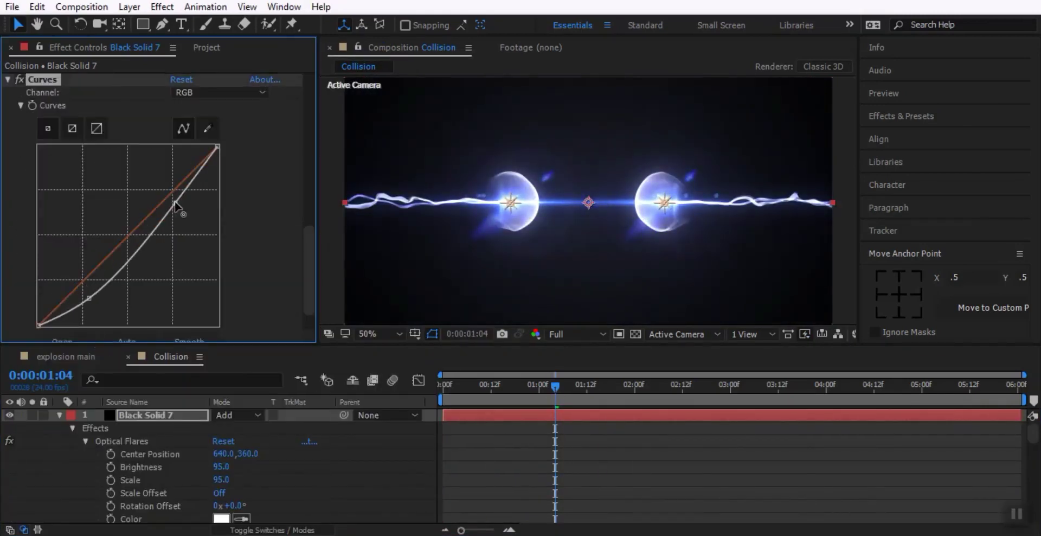
{"action": "left_click", "coordinate": [207, 47]}
{"action": "left_click_drag", "start_coordinate": [61, 200], "coordinate": [184, 414]}
{"action": "left_click_drag", "start_coordinate": [519, 418], "coordinate": [688, 415]}
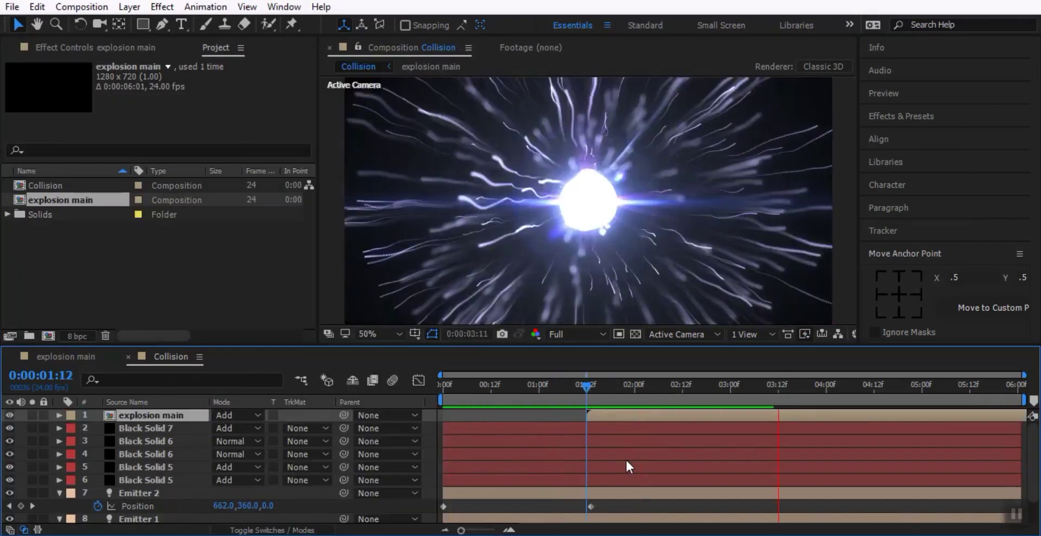